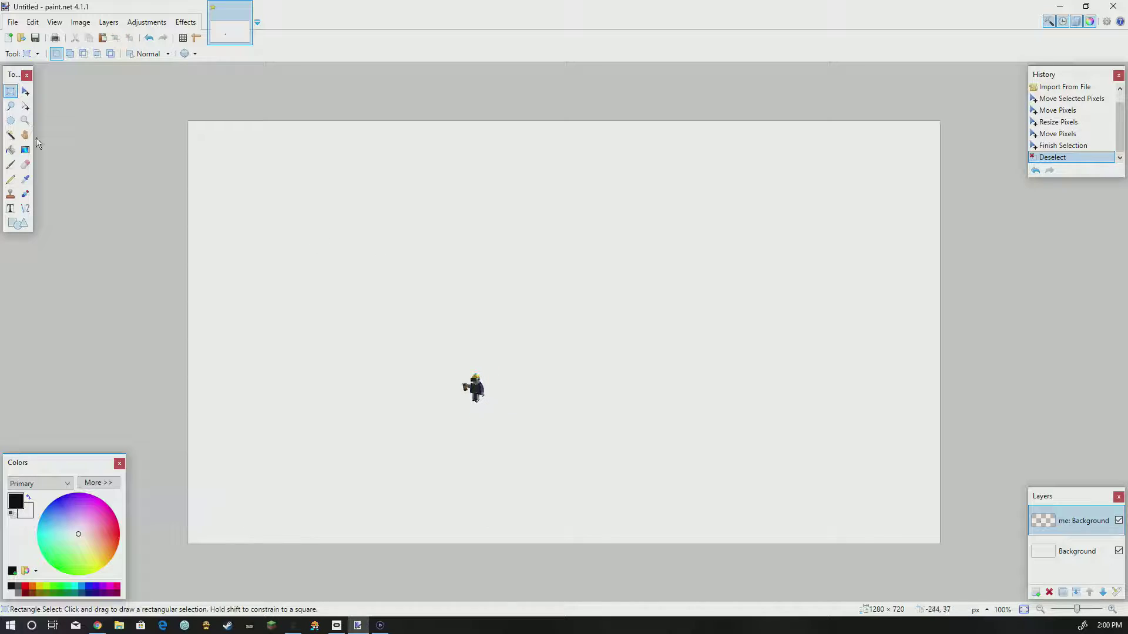
# Select the small character and enlarge its selection to about 1523 × 894 px, centred on the canvas, ending deselected.
pyautogui.moveTo(437, 357); pyautogui.dragTo(502, 424)
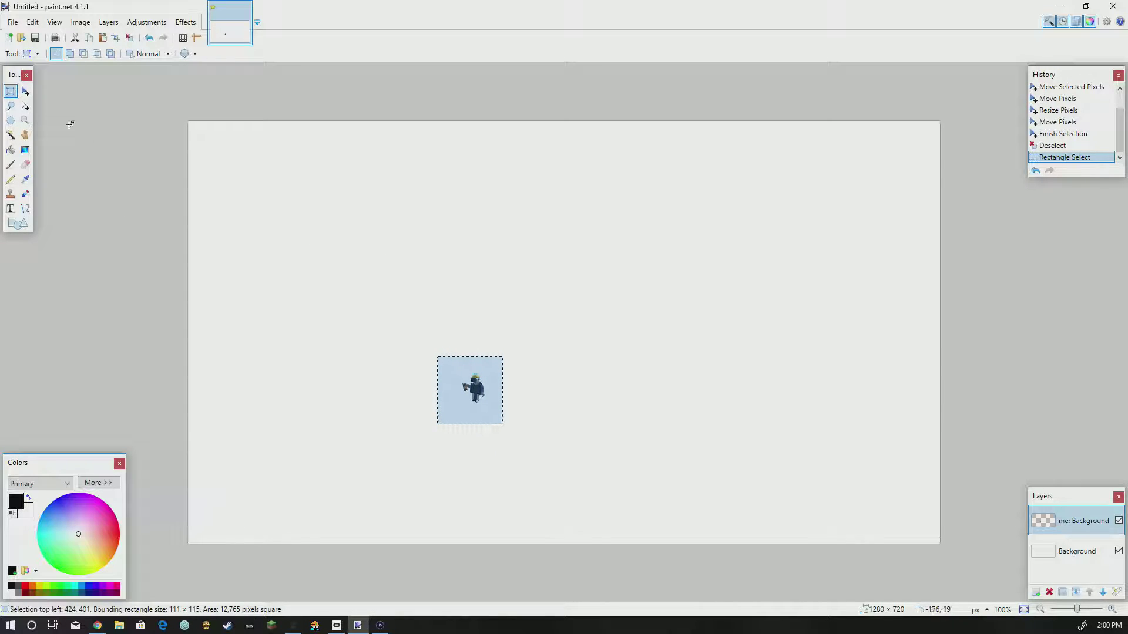
pyautogui.click(25, 91)
pyautogui.moveTo(503, 355); pyautogui.dragTo(810, 105)
pyautogui.moveTo(742, 239); pyautogui.dragTo(369, 405)
pyautogui.moveTo(422, 292); pyautogui.dragTo(944, 83)
pyautogui.moveTo(858, 268); pyautogui.dragTo(847, 287)
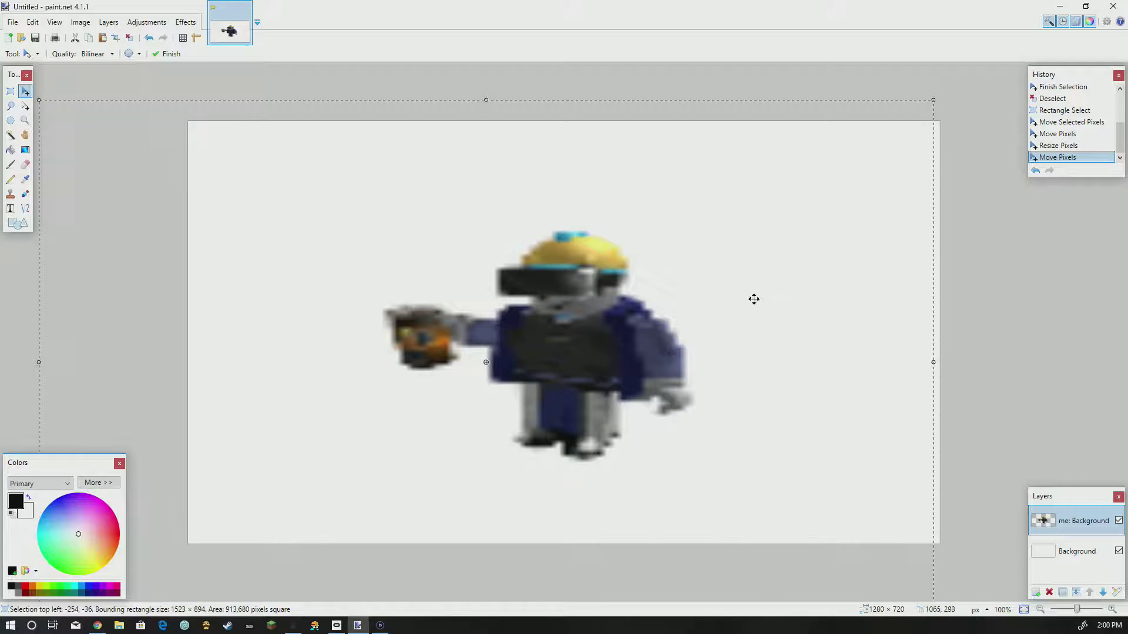
pyautogui.click(11, 91)
pyautogui.click(371, 220)
# Shrink and mirror the character into a selection of about 129 × 150 px in the canvas's lower-left area.
pyautogui.moveTo(352, 164); pyautogui.dragTo(714, 491)
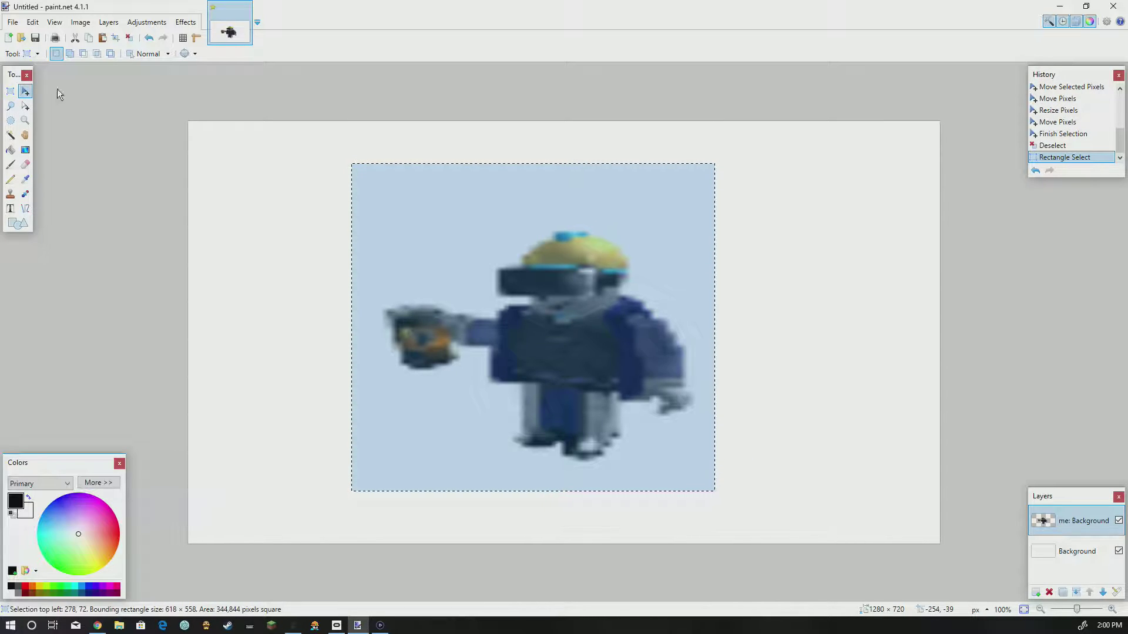
pyautogui.click(25, 91)
pyautogui.moveTo(719, 164); pyautogui.dragTo(275, 403)
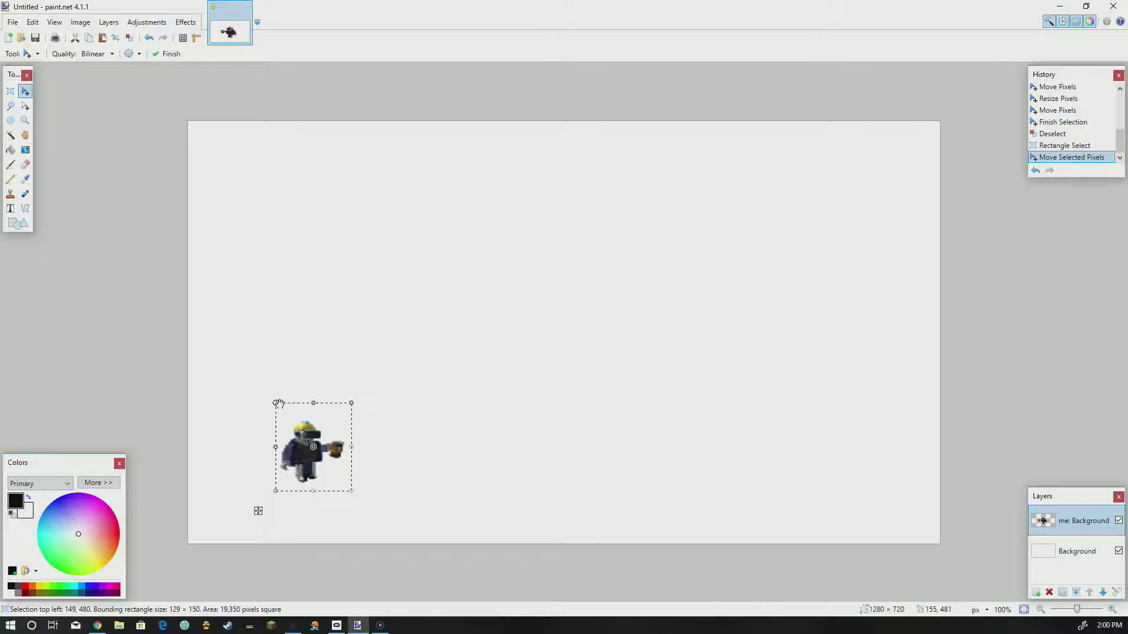
pyautogui.click(11, 91)
pyautogui.click(336, 203)
# Mirror the character again, stretch it vertically to a selection of about 149 × 307 px, and move it toward the canvas centre.
pyautogui.moveTo(262, 391); pyautogui.dragTo(372, 512)
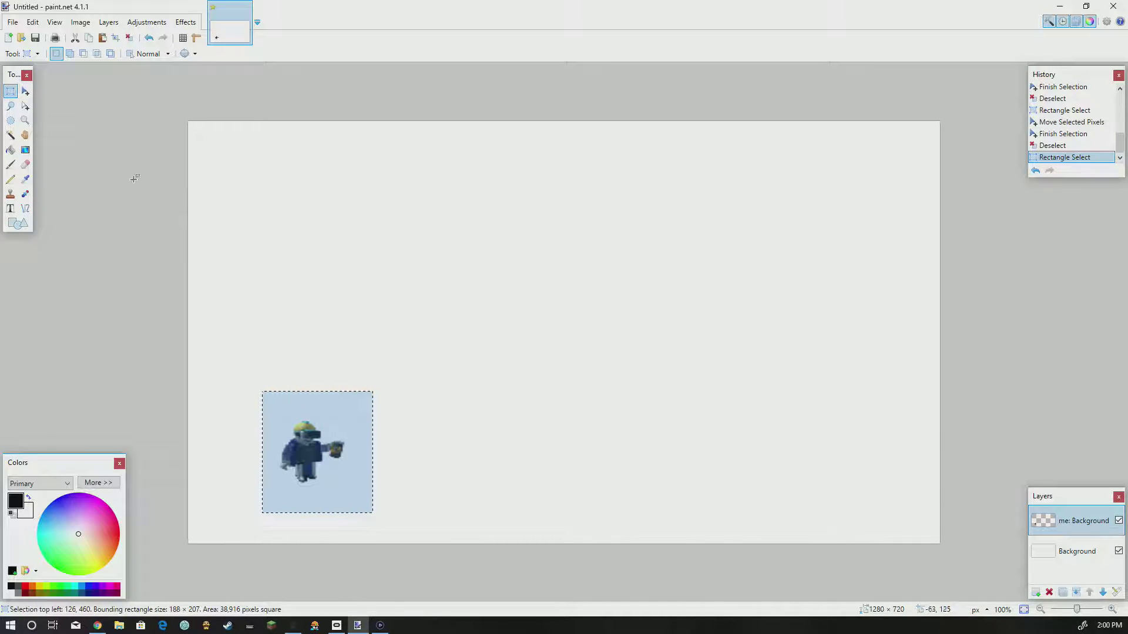
pyautogui.click(25, 91)
pyautogui.moveTo(373, 392); pyautogui.dragTo(174, 333)
pyautogui.moveTo(220, 418); pyautogui.dragTo(478, 414)
pyautogui.click(10, 92)
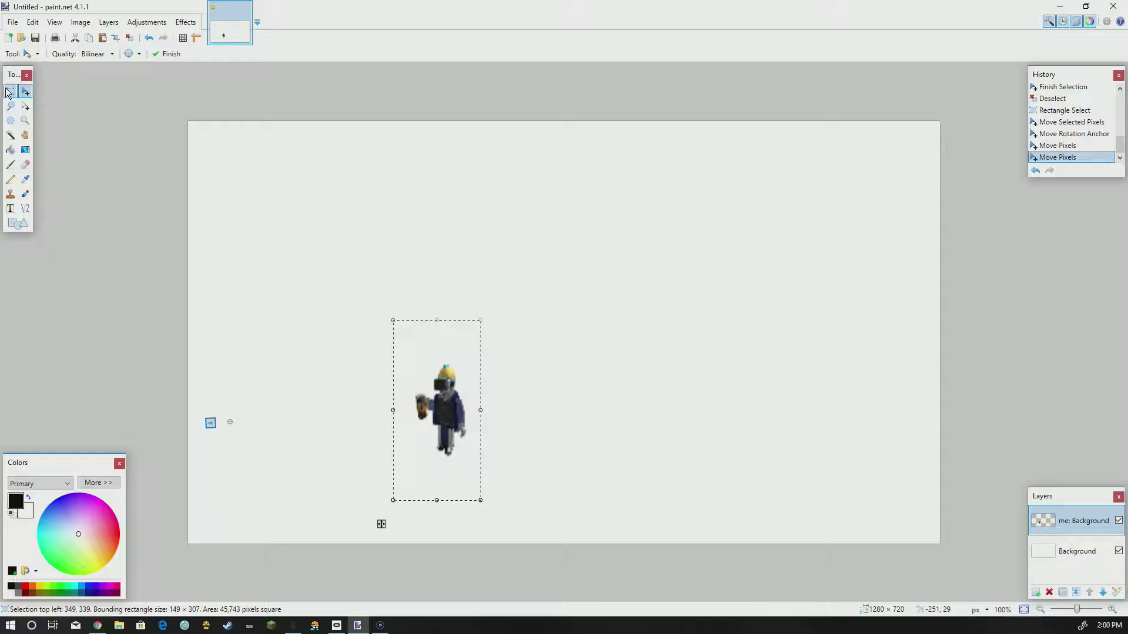
pyautogui.click(481, 327)
# Select the character with the area around it and shrink it to a tiny figure near the canvas's lower edge.
pyautogui.moveTo(378, 296); pyautogui.dragTo(580, 544)
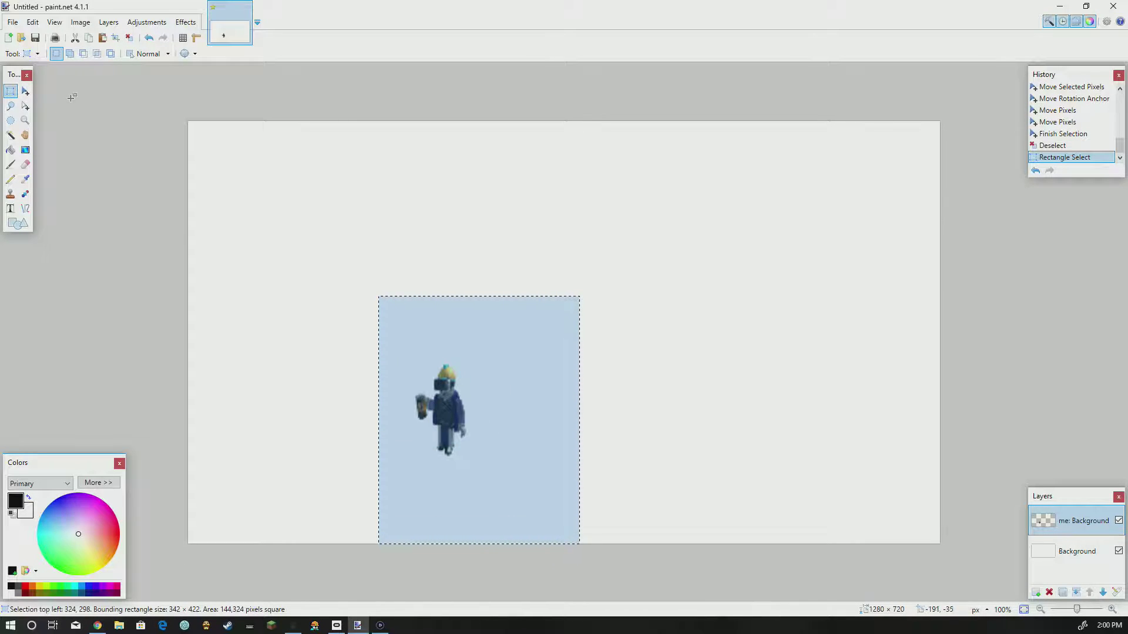
pyautogui.click(26, 92)
pyautogui.moveTo(579, 296); pyautogui.dragTo(412, 503)
pyautogui.click(10, 91)
pyautogui.click(302, 432)
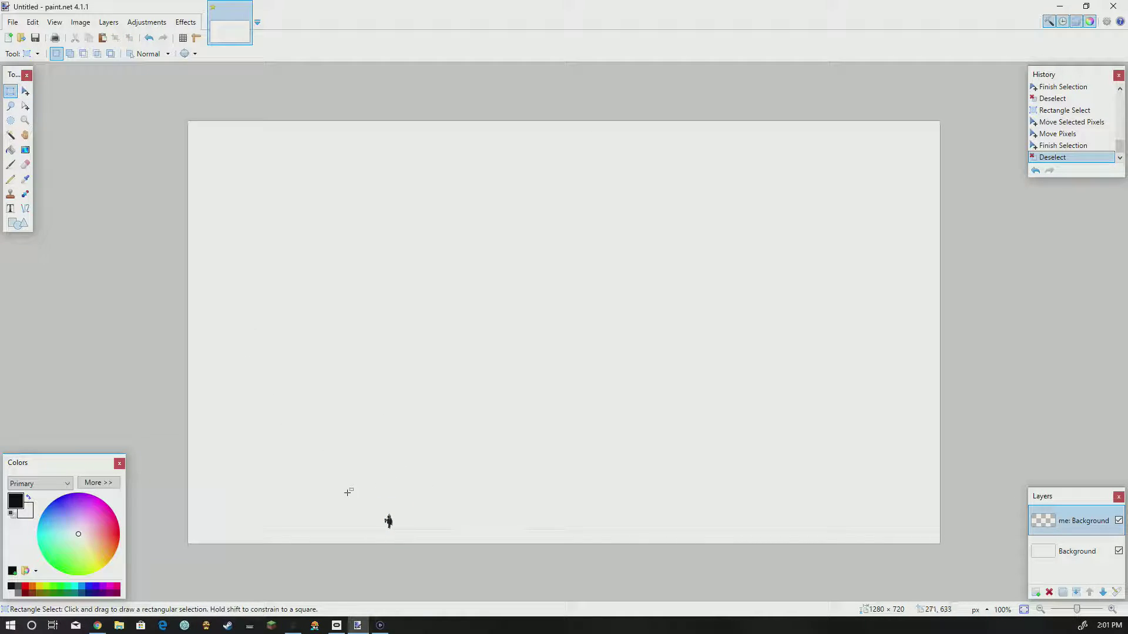
# Enlarge the tiny character again, widen it and place it near the centre of the canvas.
pyautogui.moveTo(347, 479); pyautogui.dragTo(422, 545)
pyautogui.click(26, 91)
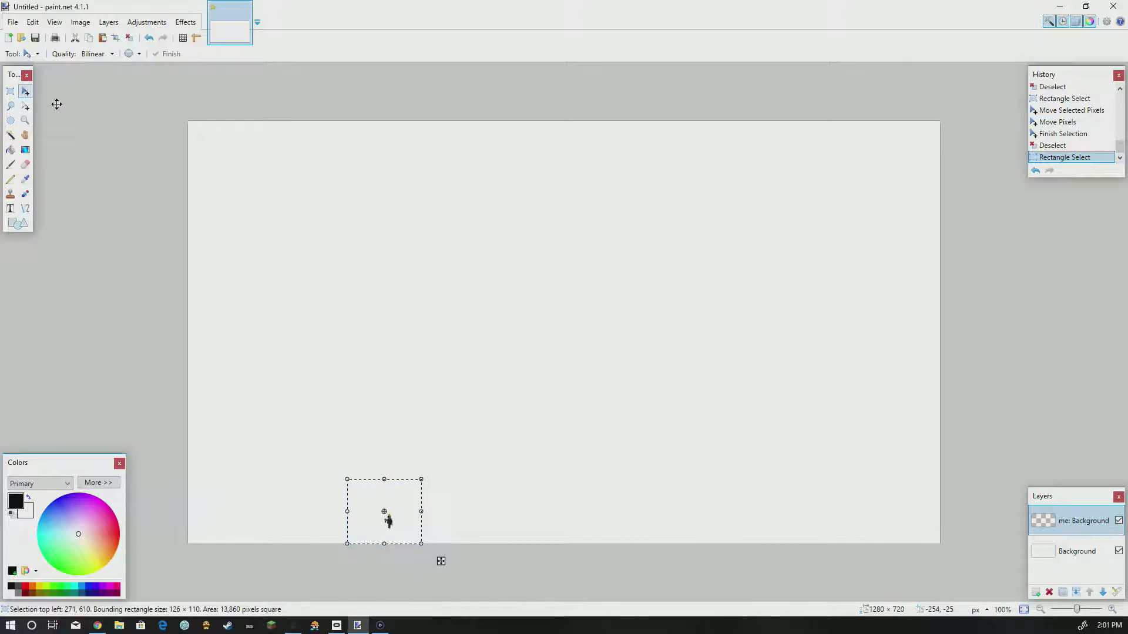
pyautogui.moveTo(403, 458); pyautogui.dragTo(738, 125)
pyautogui.moveTo(738, 335); pyautogui.dragTo(849, 335)
pyautogui.moveTo(786, 313); pyautogui.dragTo(683, 249)
pyautogui.click(11, 91)
pyautogui.click(301, 228)
# Enlarge the character's selection to about 1354 × 1001 px so the figure fills most of the canvas height, centred.
pyautogui.moveTo(471, 252); pyautogui.dragTo(604, 412)
pyautogui.click(687, 331)
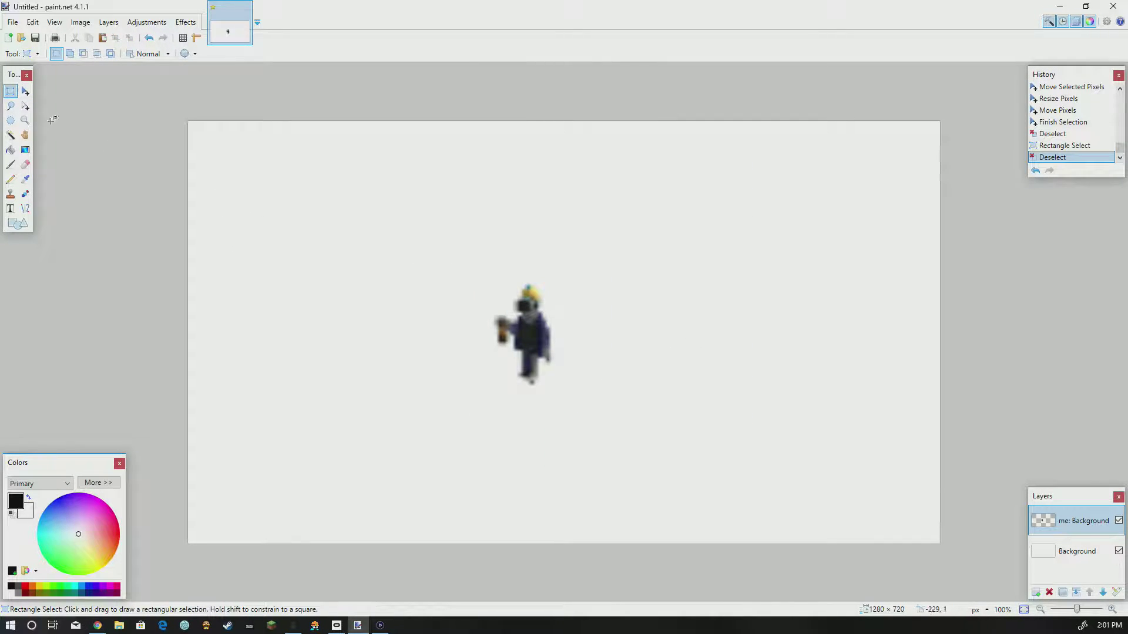
pyautogui.moveTo(477, 249); pyautogui.dragTo(592, 403)
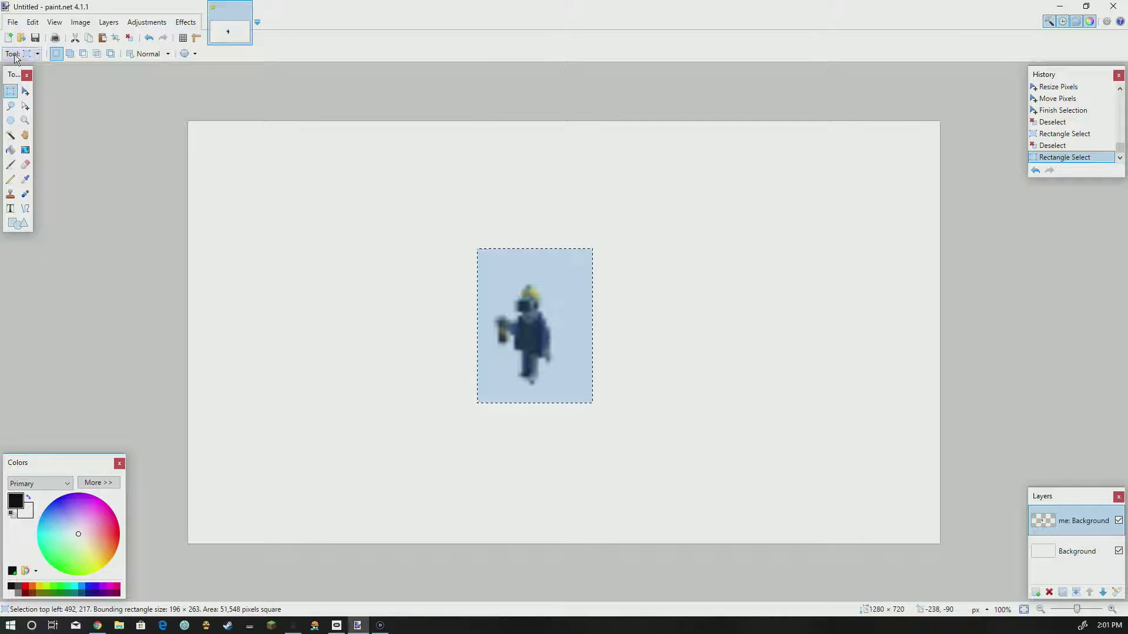
pyautogui.press('m')
pyautogui.moveTo(611, 250); pyautogui.dragTo(852, 77)
pyautogui.moveTo(863, 417); pyautogui.dragTo(1037, 589)
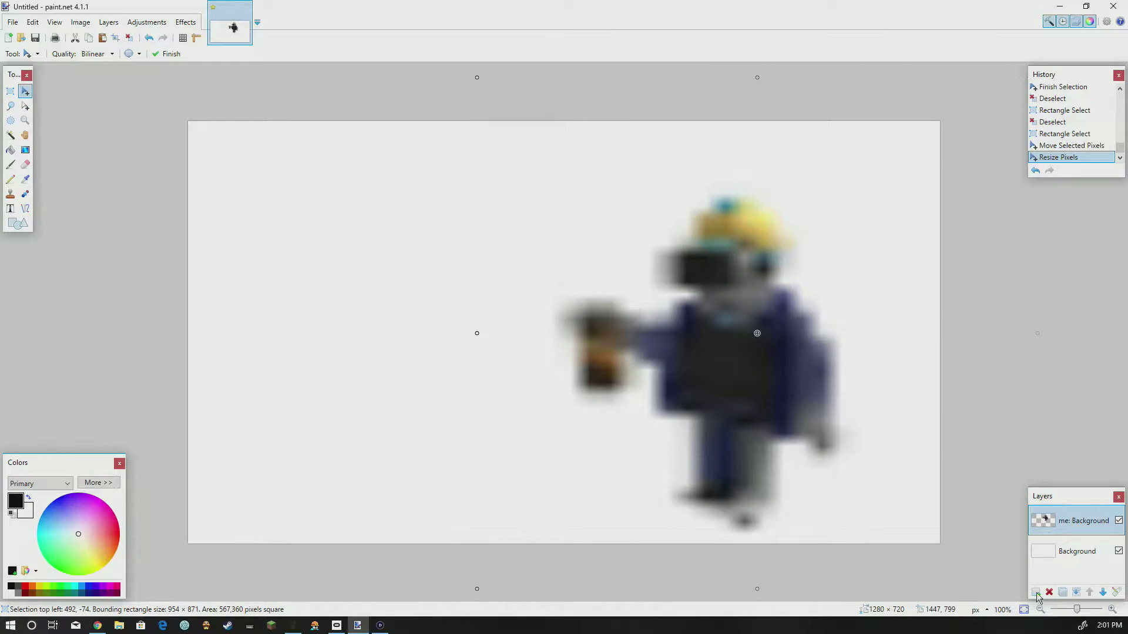
pyautogui.moveTo(479, 77); pyautogui.dragTo(242, 1)
pyautogui.moveTo(705, 288); pyautogui.dragTo(683, 289)
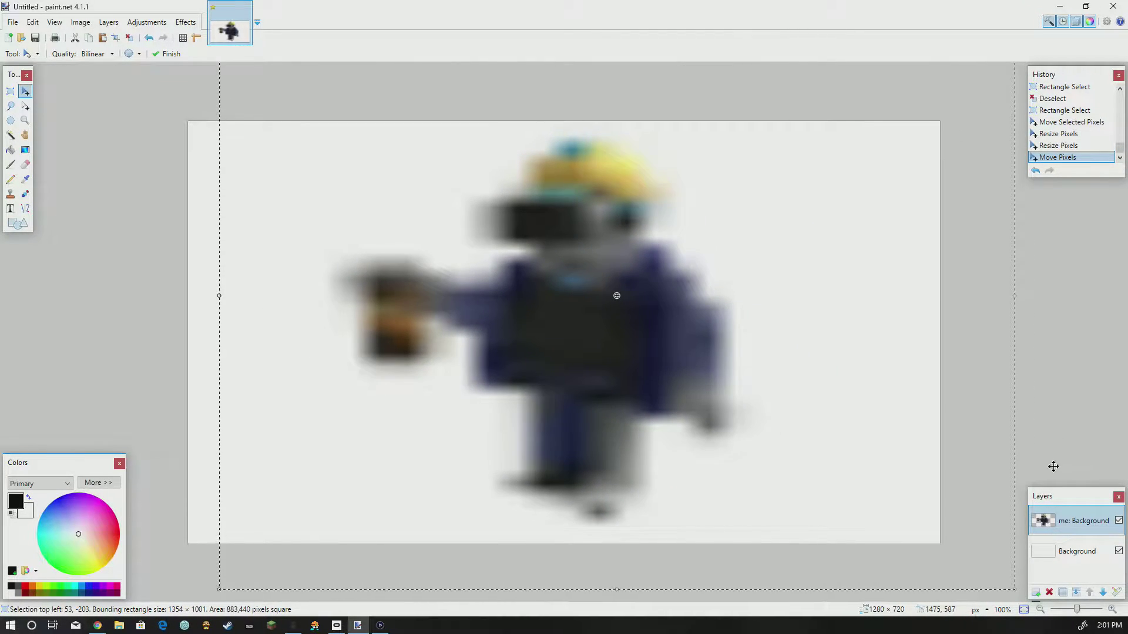
pyautogui.click(13, 91)
pyautogui.click(334, 203)
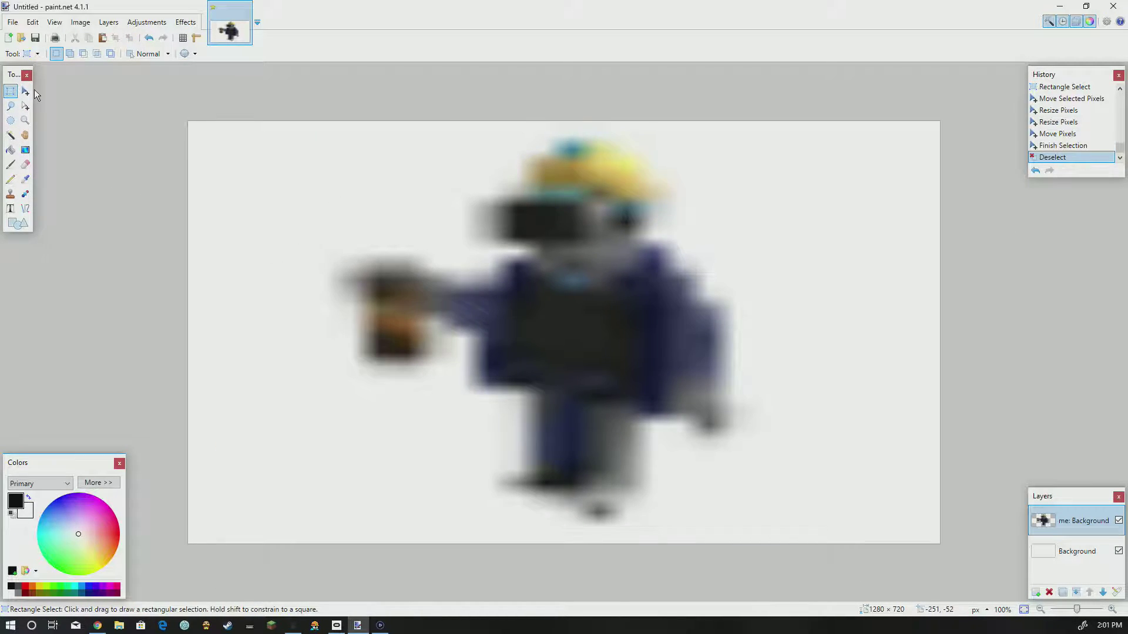
# Fill the empty area around the character with solid cyan using the Paint Bucket.
pyautogui.click(10, 136)
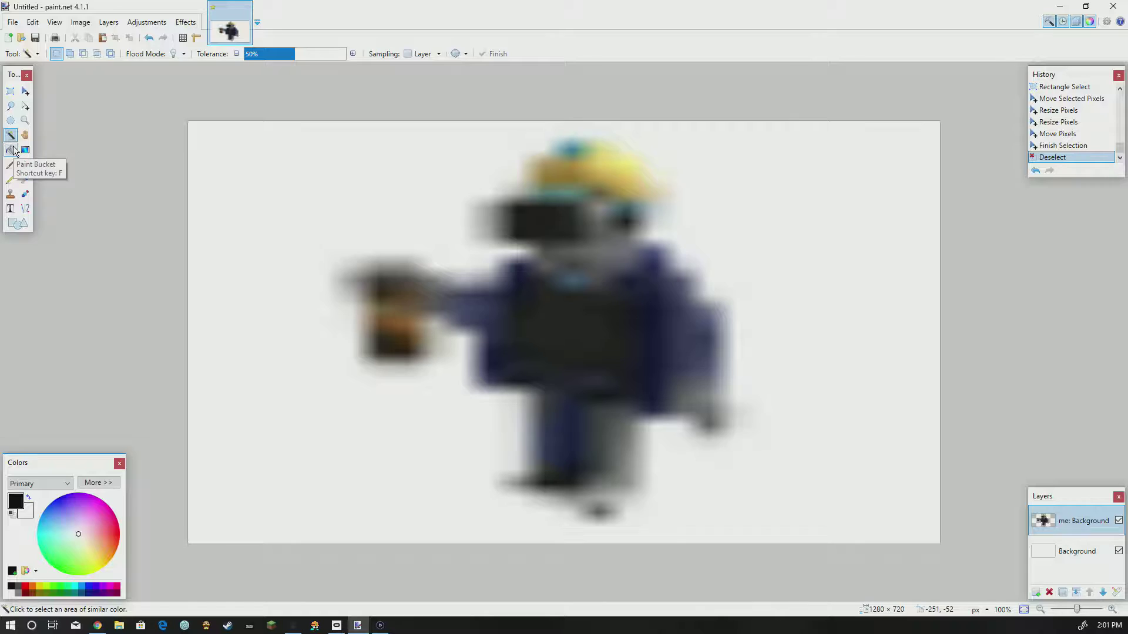
pyautogui.click(12, 150)
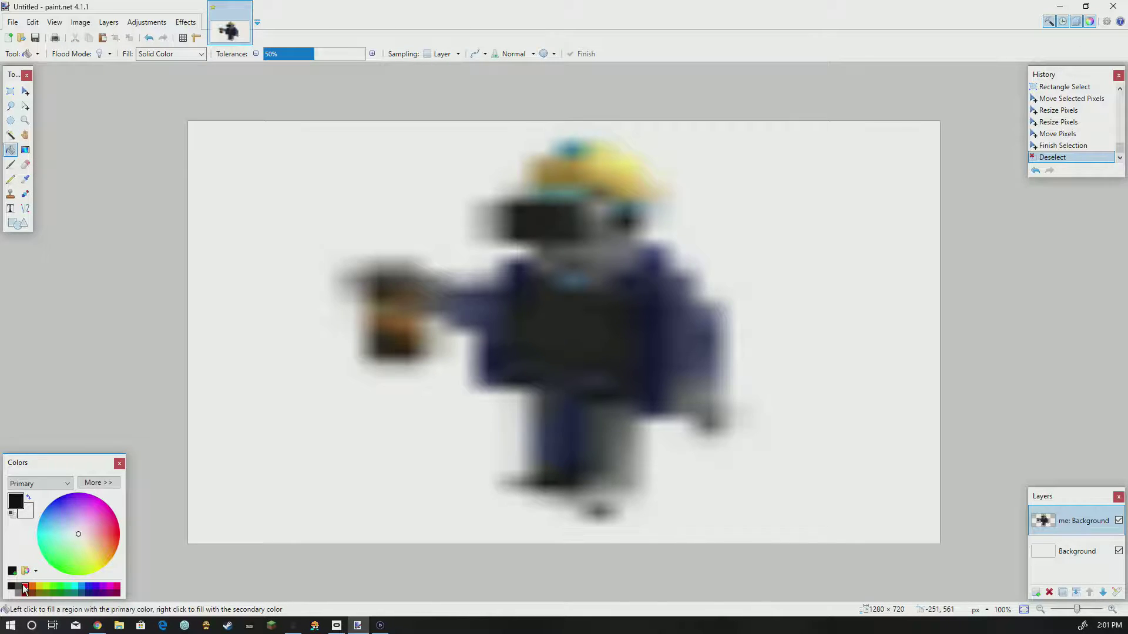
pyautogui.click(75, 589)
pyautogui.click(284, 432)
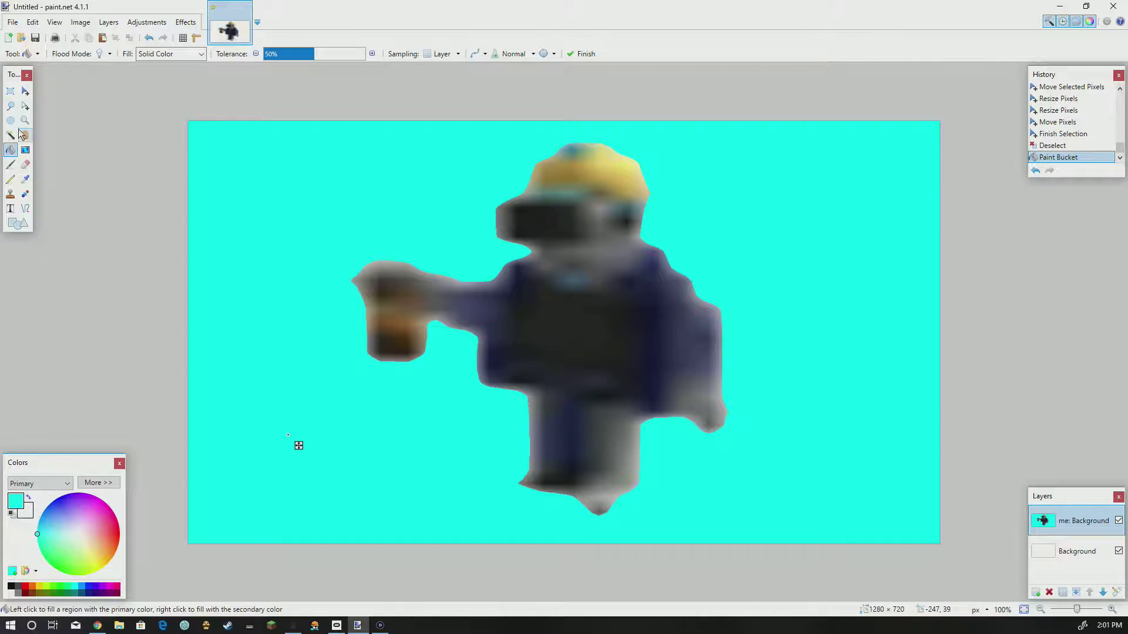
# Add the black text "cola lolzzzzz" over the cup in the character's hand.
pyautogui.click(10, 164)
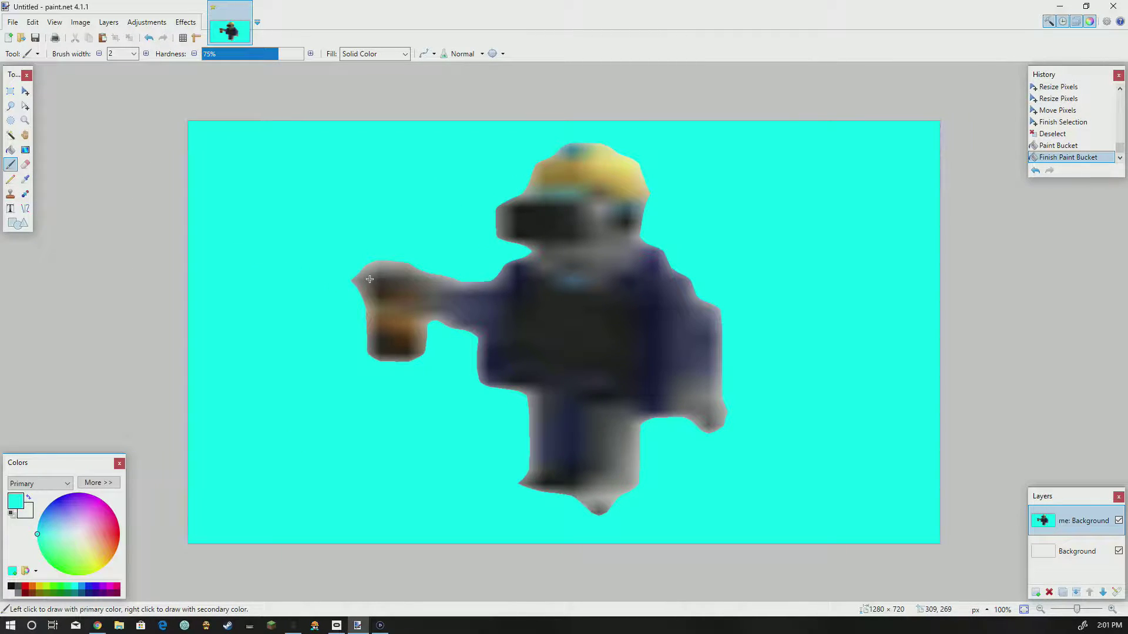
pyautogui.click(10, 209)
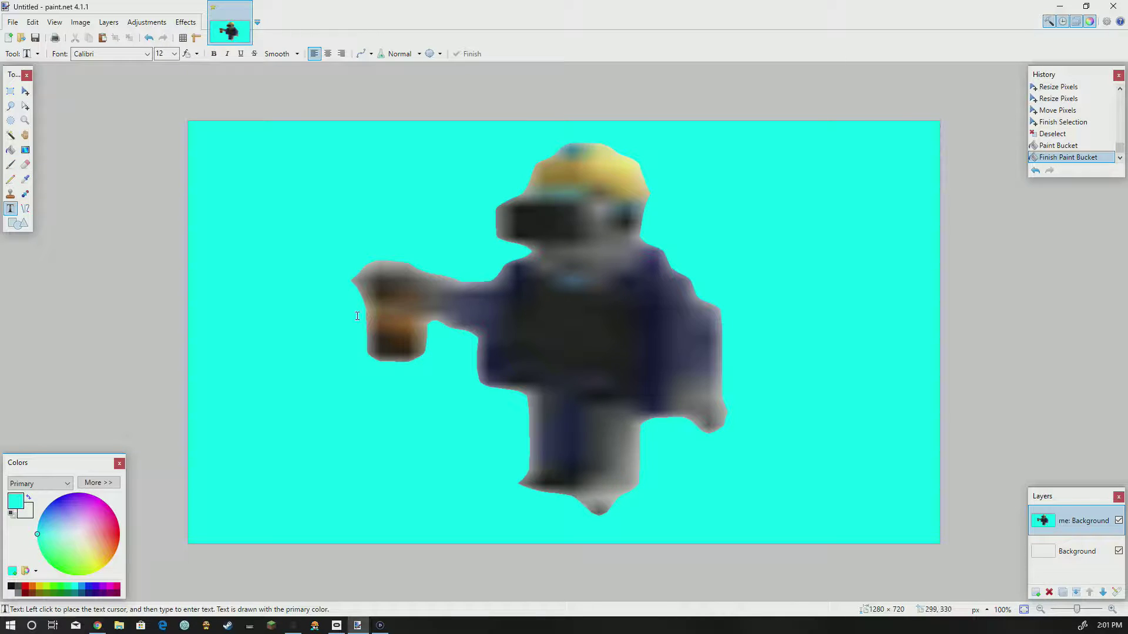
pyautogui.click(10, 588)
pyautogui.click(382, 304)
pyautogui.write('ola lo')
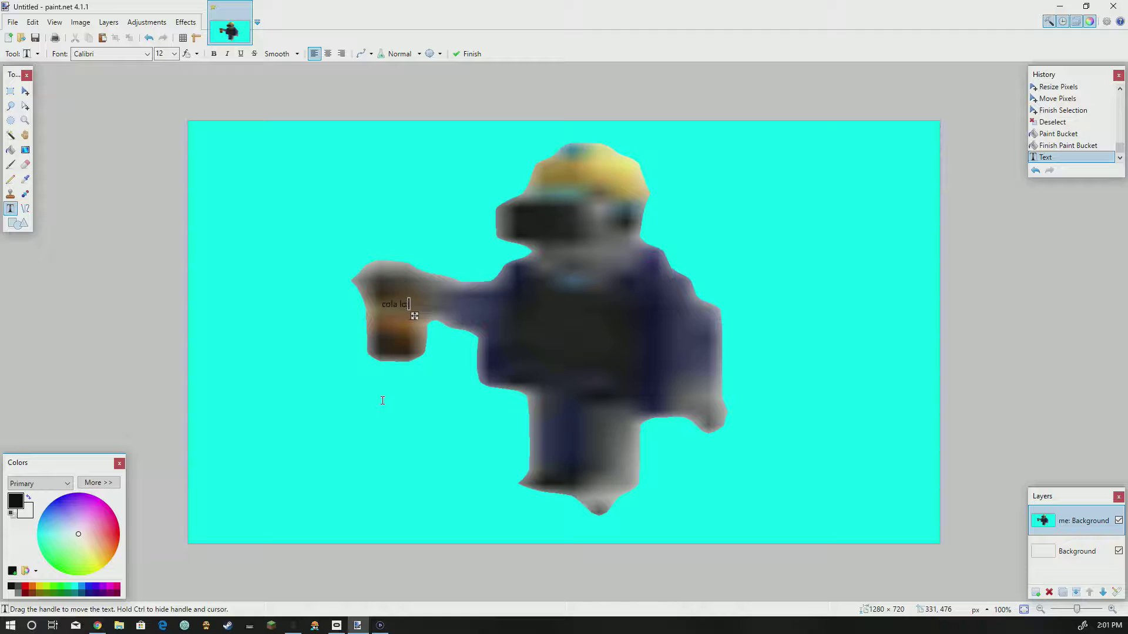
pyautogui.write('zzzzz')
pyautogui.click(387, 414)
# Write "me" to the right of the character's head, with the text arrow "<-------" beneath it pointing at the head.
pyautogui.click(700, 184)
pyautogui.write('me')
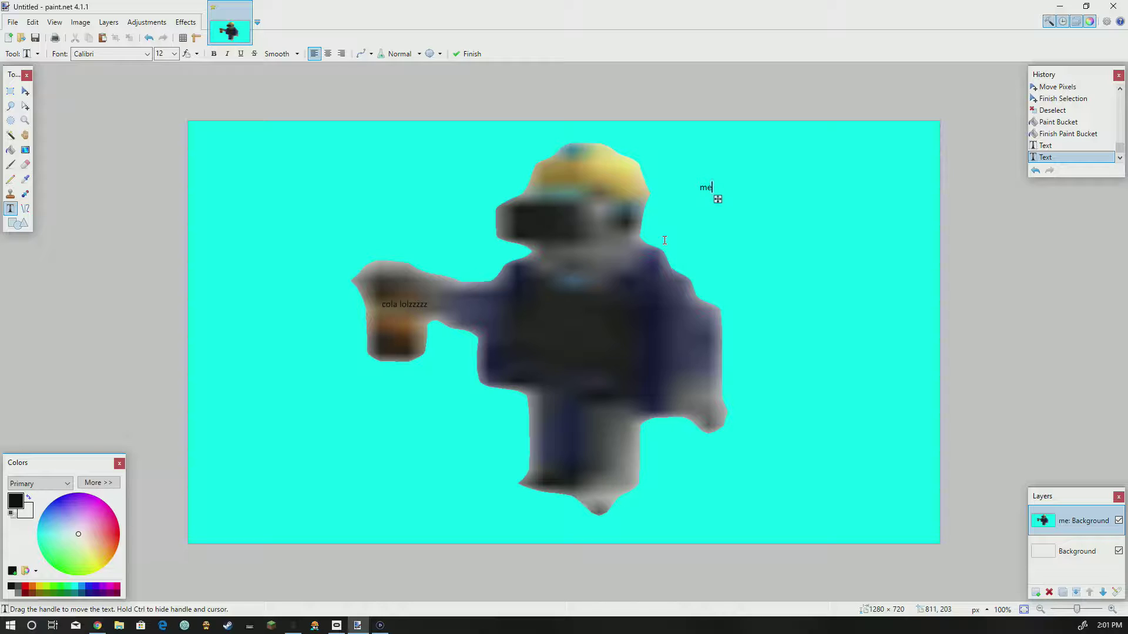
pyautogui.click(761, 184)
pyautogui.moveTo(769, 199); pyautogui.dragTo(760, 207)
pyautogui.moveTo(682, 225); pyautogui.dragTo(678, 222)
pyautogui.write('<______')
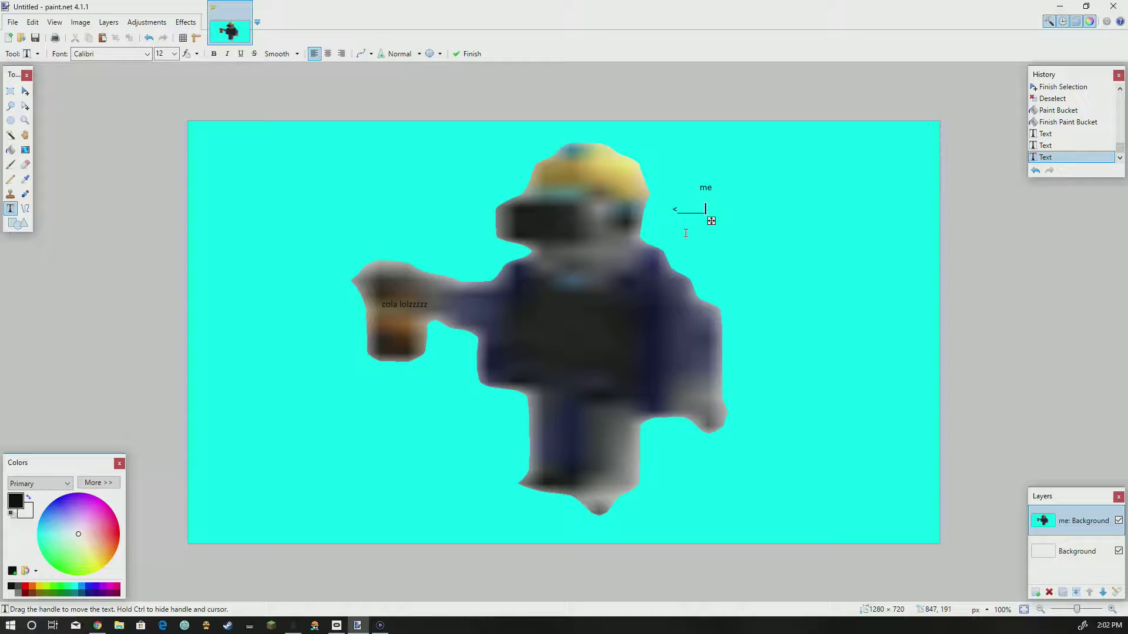
pyautogui.press('BackSpace')
pyautogui.press('BackSpace')
pyautogui.press('BackSpace')
pyautogui.press('BackSpace')
pyautogui.write('------')
# Draw a rectangle in the upper-left corner of the canvas and fill it with black.
pyautogui.click(10, 165)
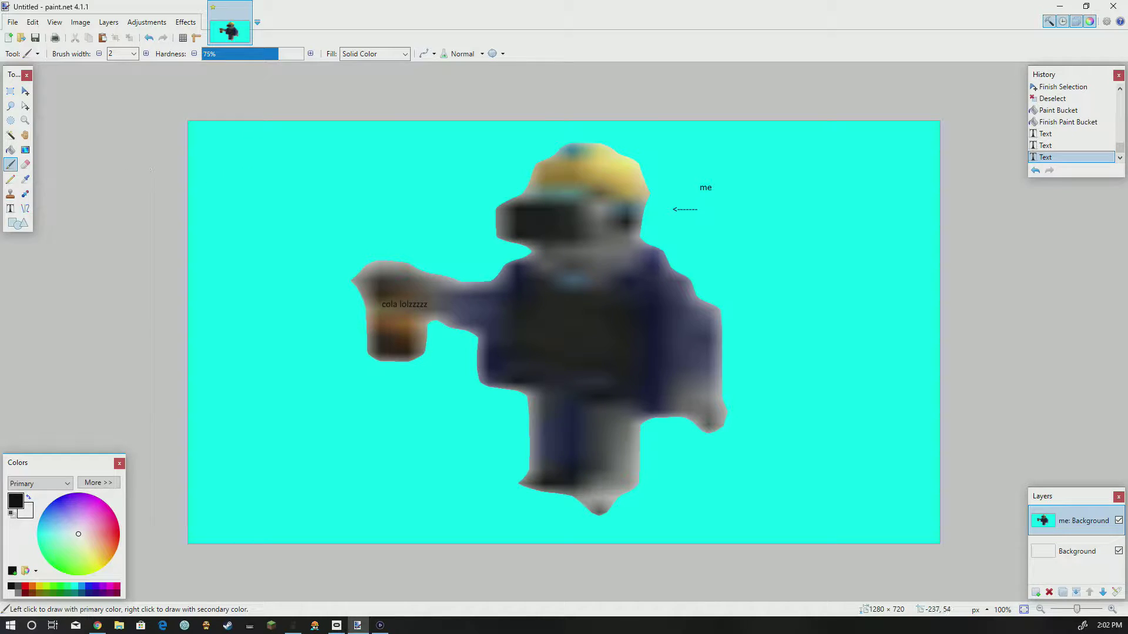
pyautogui.click(17, 223)
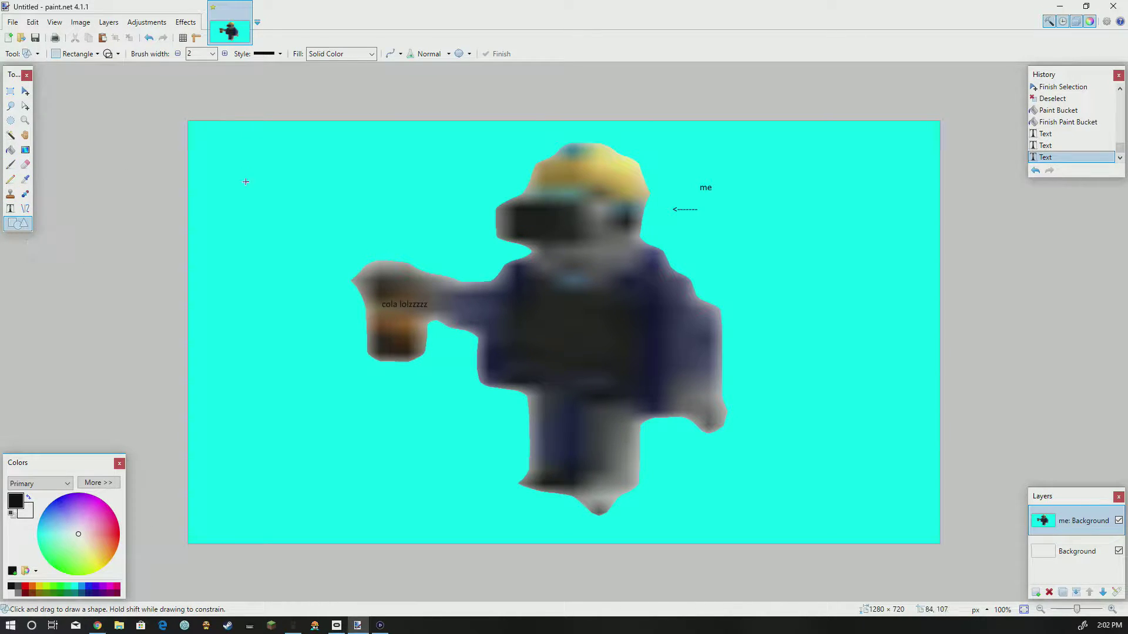
pyautogui.moveTo(203, 138)
pyautogui.mouseDown()
pyautogui.moveTo(269, 224)
pyautogui.moveTo(355, 232)
pyautogui.moveTo(330, 277)
pyautogui.moveTo(324, 267)
pyautogui.mouseUp()
pyautogui.click(10, 150)
pyautogui.click(245, 192)
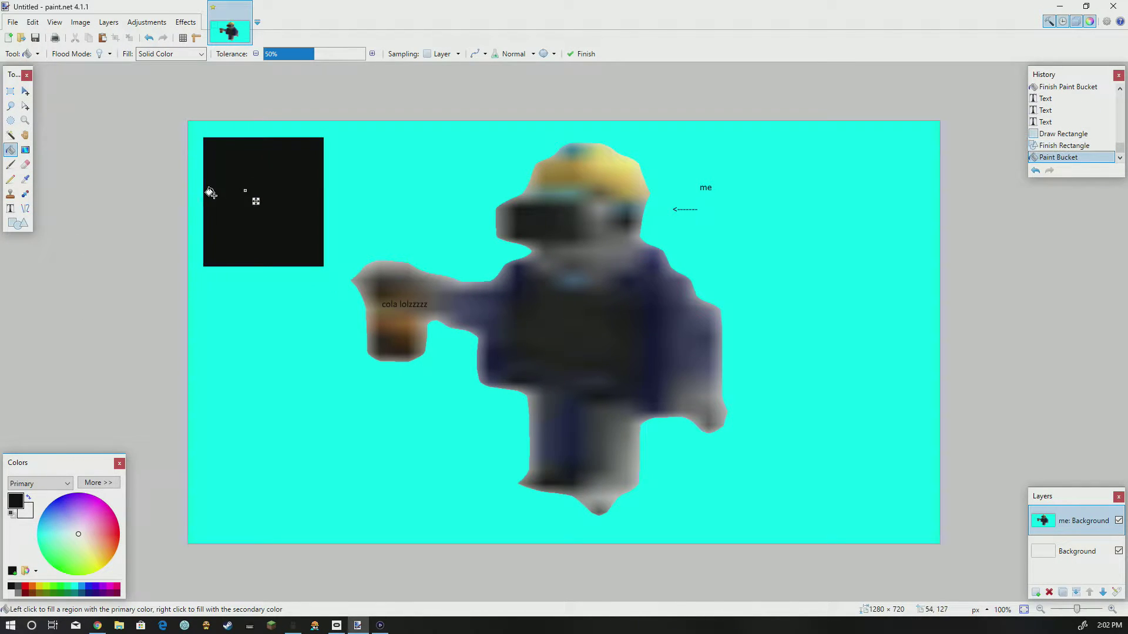
# Add the red text "antqqqqq seal of aprovalllllllllll" starting on the black square.
pyautogui.click(10, 209)
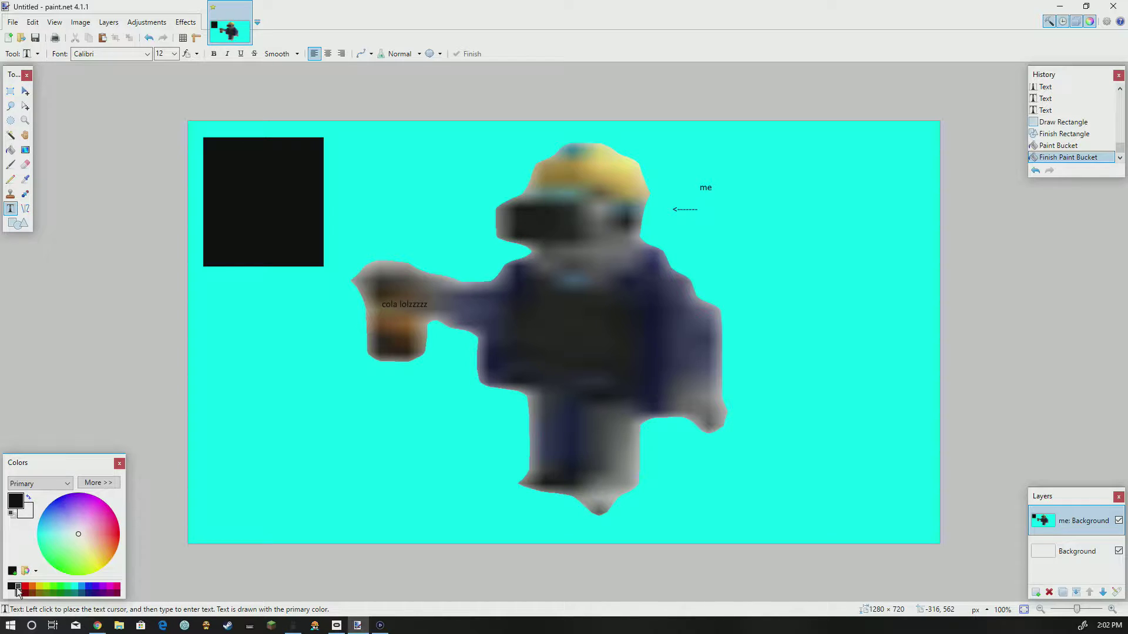
pyautogui.click(25, 587)
pyautogui.click(221, 165)
pyautogui.write('aatqqqqq seal of aprovalllllllllllll')
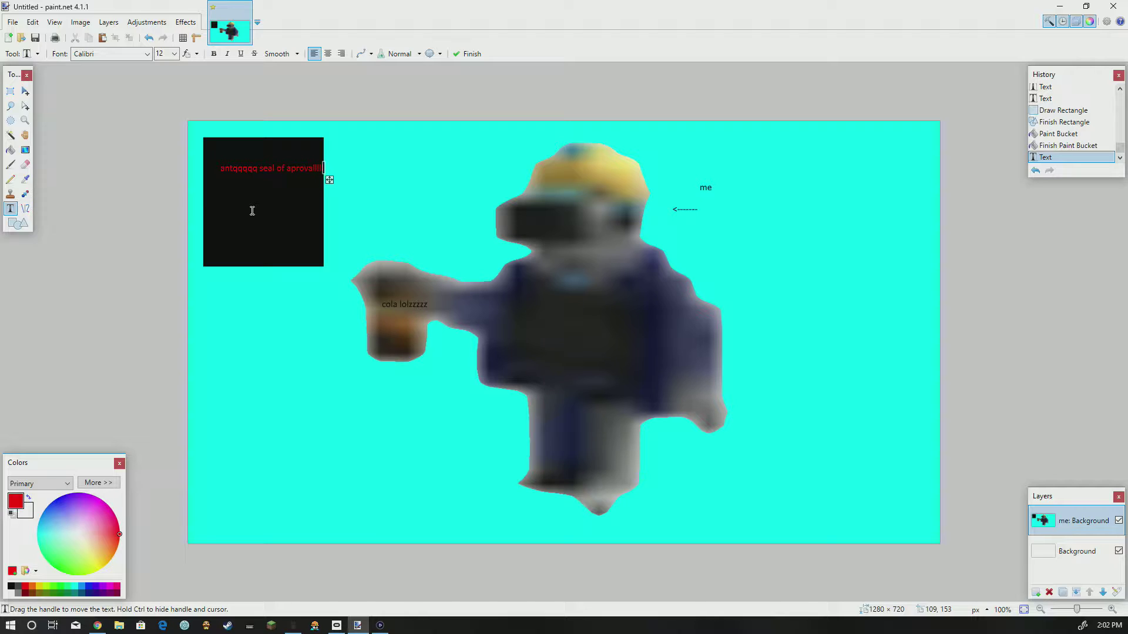
# Set the red text's font size to 24 and move it below the text arrow, right of the character.
pyautogui.click(174, 53)
pyautogui.click(168, 198)
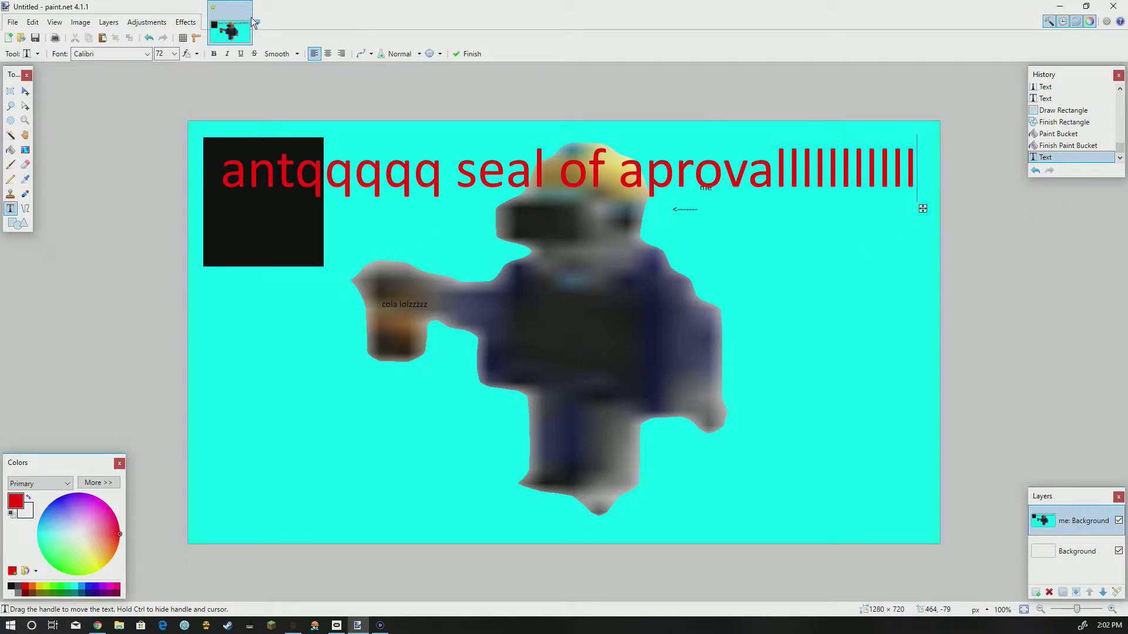
pyautogui.click(174, 53)
pyautogui.click(159, 154)
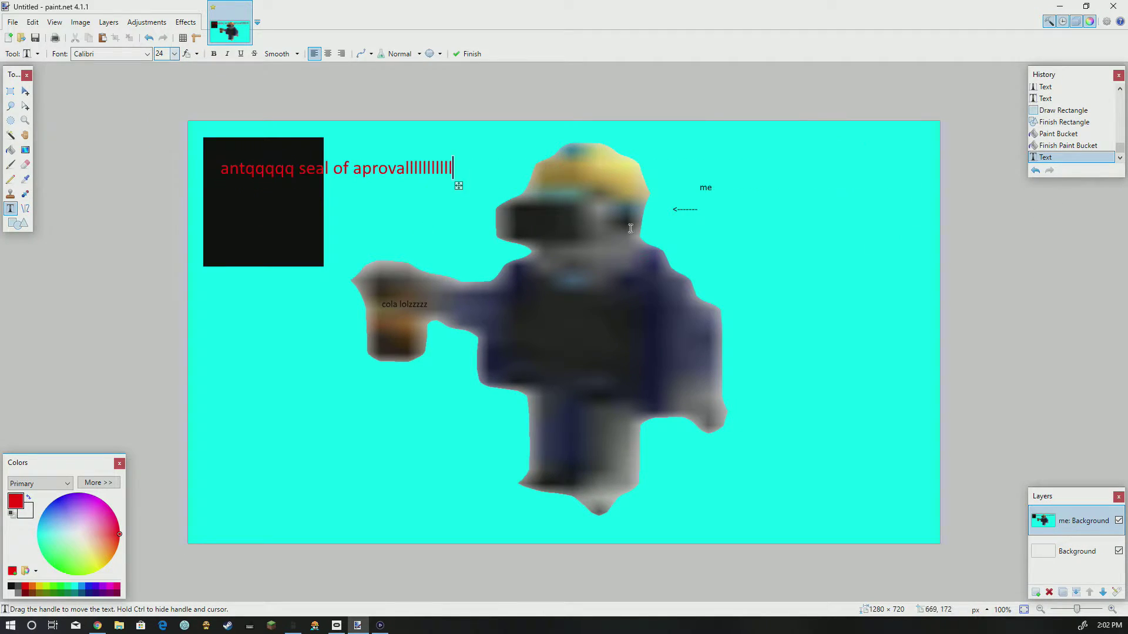
pyautogui.moveTo(449, 202); pyautogui.dragTo(439, 210)
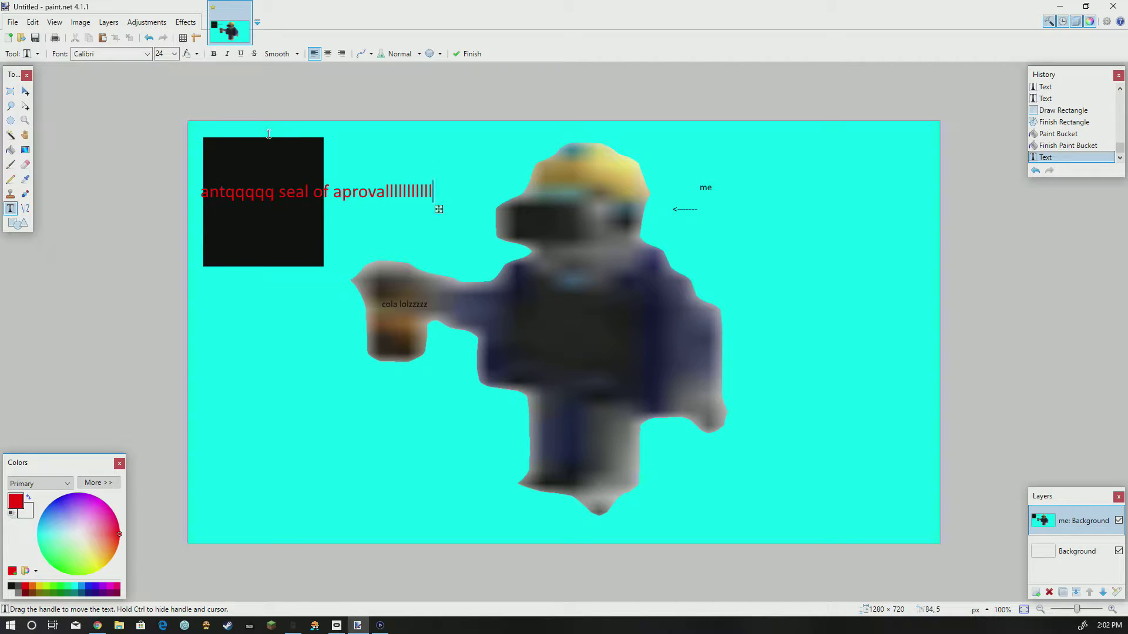
pyautogui.moveTo(439, 209); pyautogui.dragTo(930, 252)
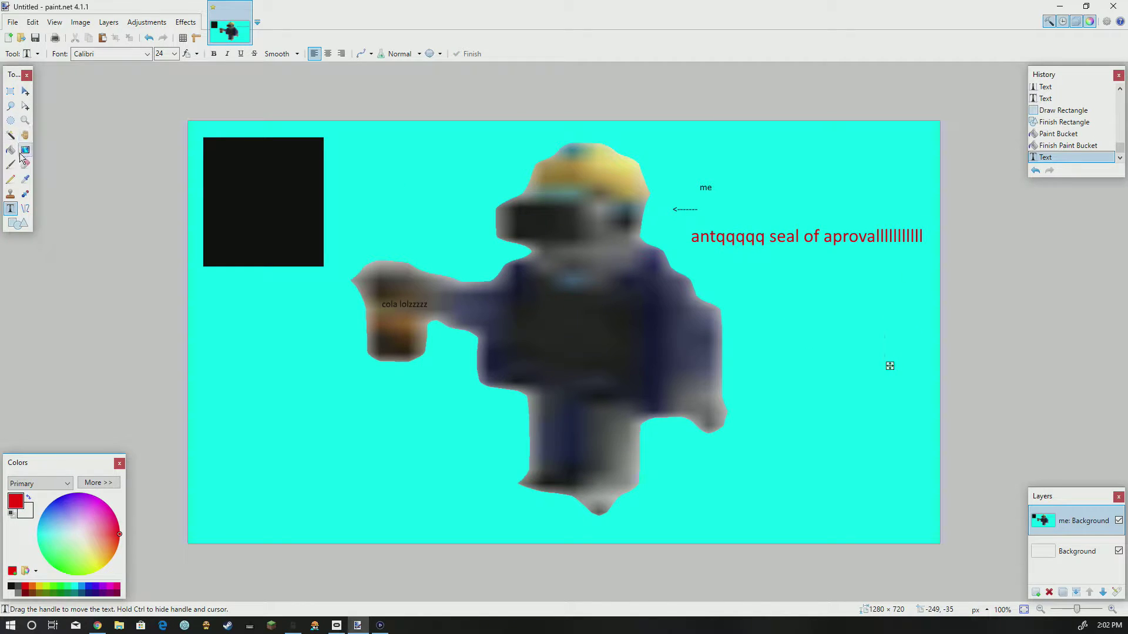
pyautogui.click(18, 223)
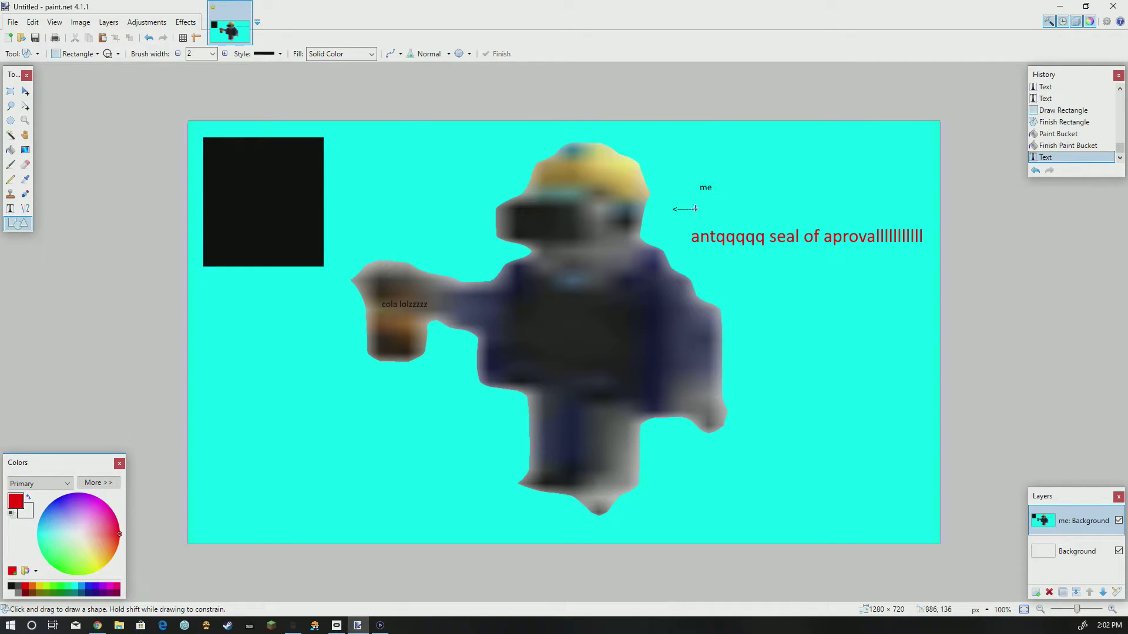
pyautogui.press('s')
pyautogui.moveTo(692, 224); pyautogui.dragTo(923, 257)
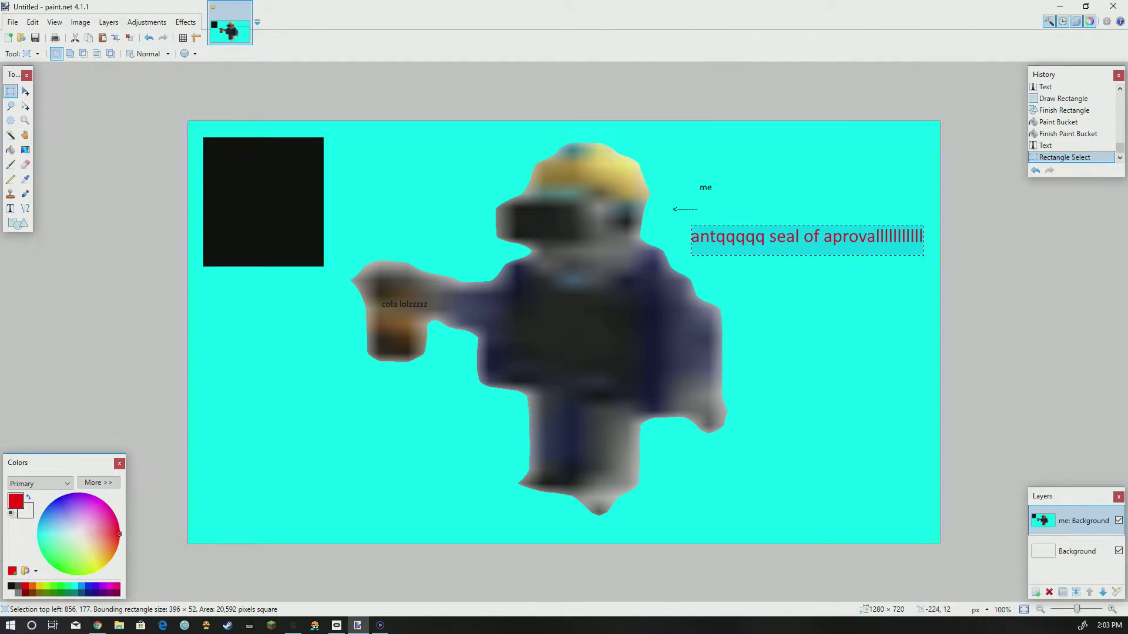
pyautogui.click(915, 224)
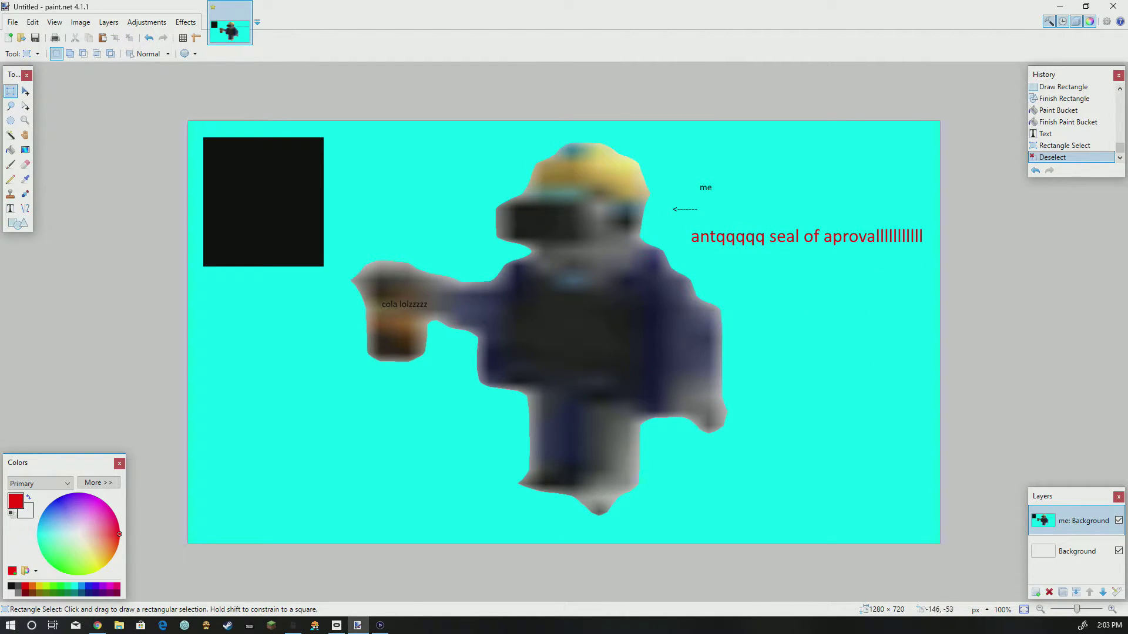
# Select the red text and move it onto the black square, resized to about 133 × 169 px.
pyautogui.moveTo(689, 225); pyautogui.dragTo(282, 261)
pyautogui.click(25, 91)
pyautogui.moveTo(252, 225); pyautogui.dragTo(271, 212)
pyautogui.click(9, 93)
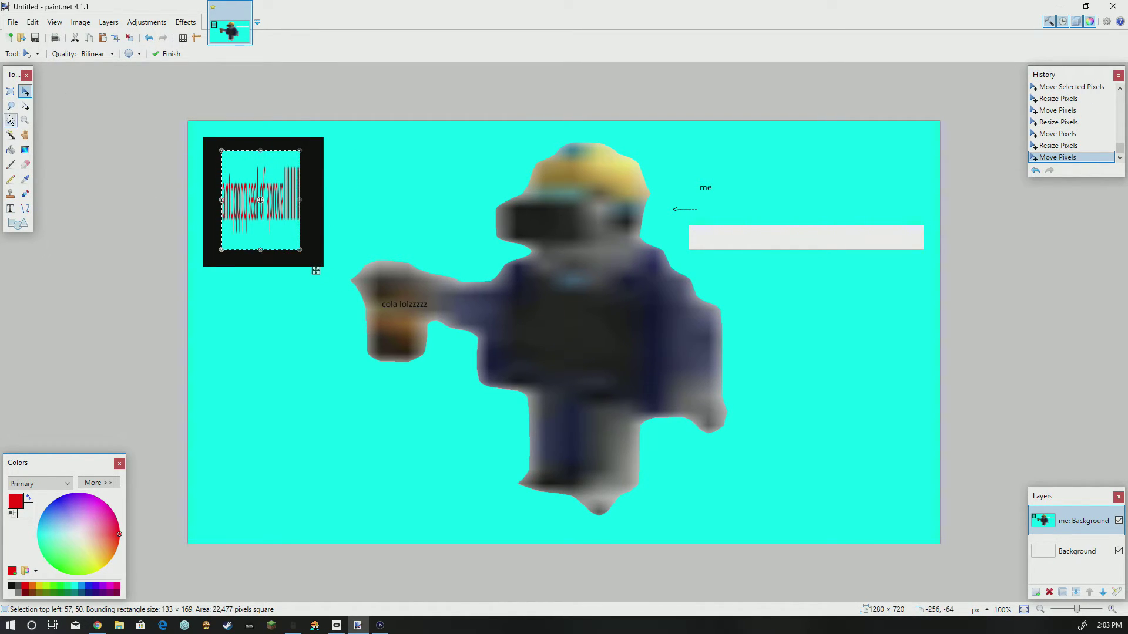
# Deselect the seal text and add the red text "good 10/10 ign" followed by a long run of "lolol" below the cola.
pyautogui.click(341, 164)
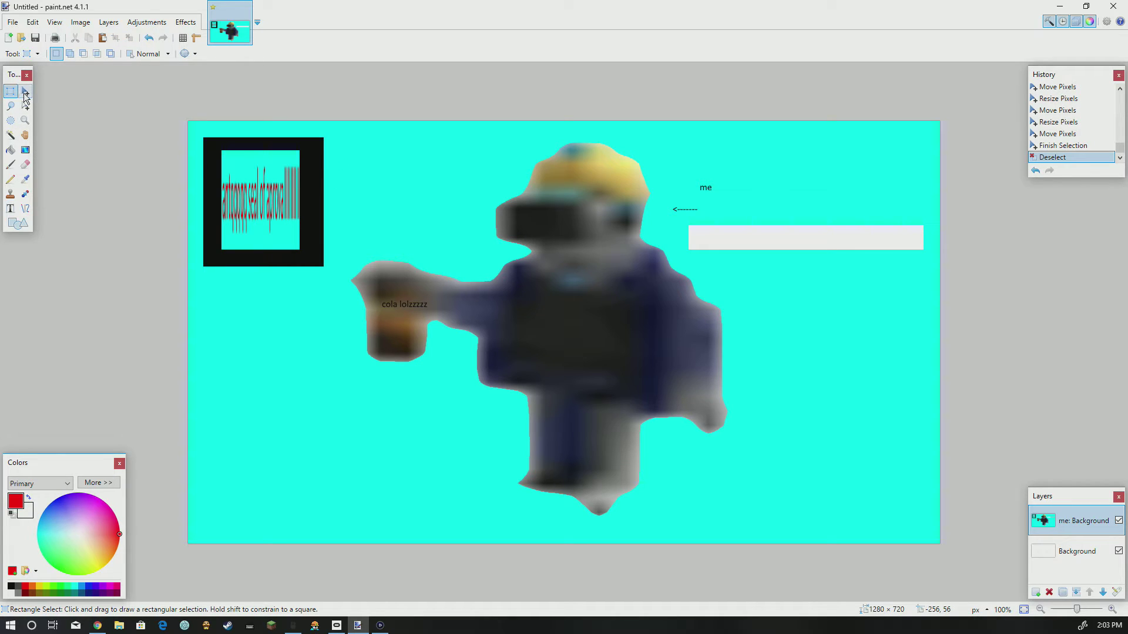
pyautogui.click(10, 208)
pyautogui.click(271, 411)
pyautogui.write('good')
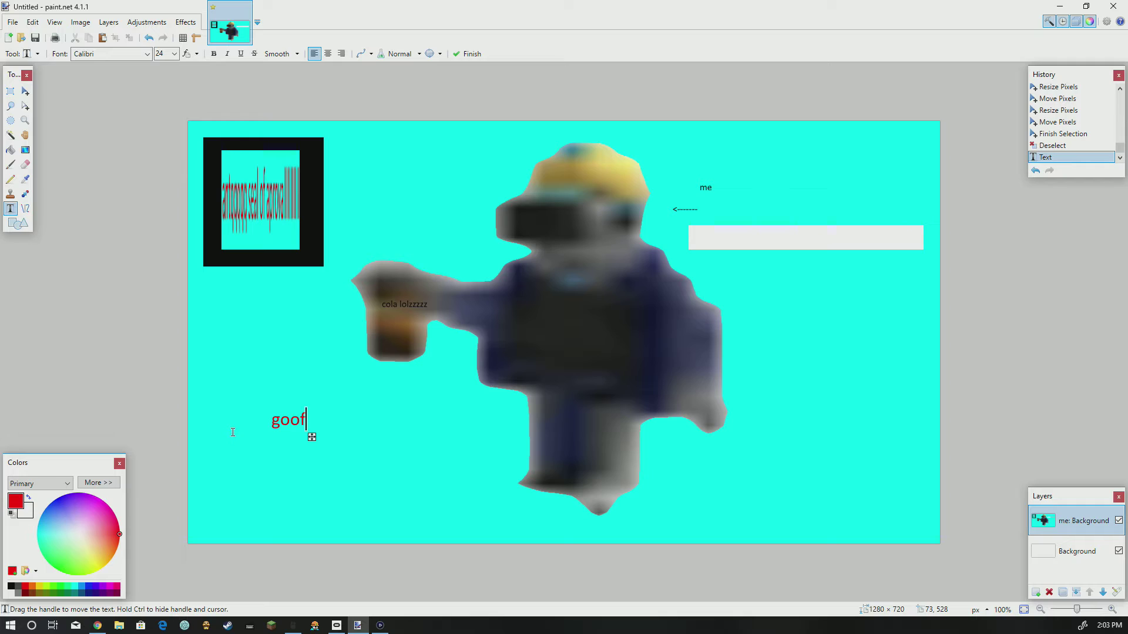
pyautogui.write('d')
pyautogui.press('BackSpace')
pyautogui.write('10/1')
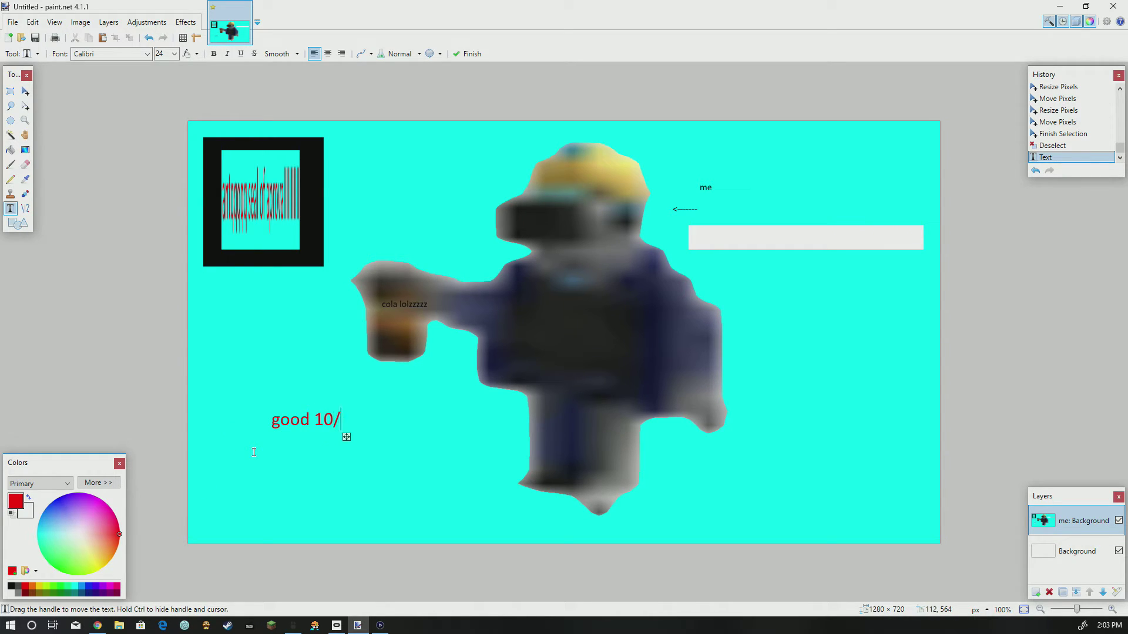
pyautogui.press('BackSpace')
pyautogui.write('0 ign lo')
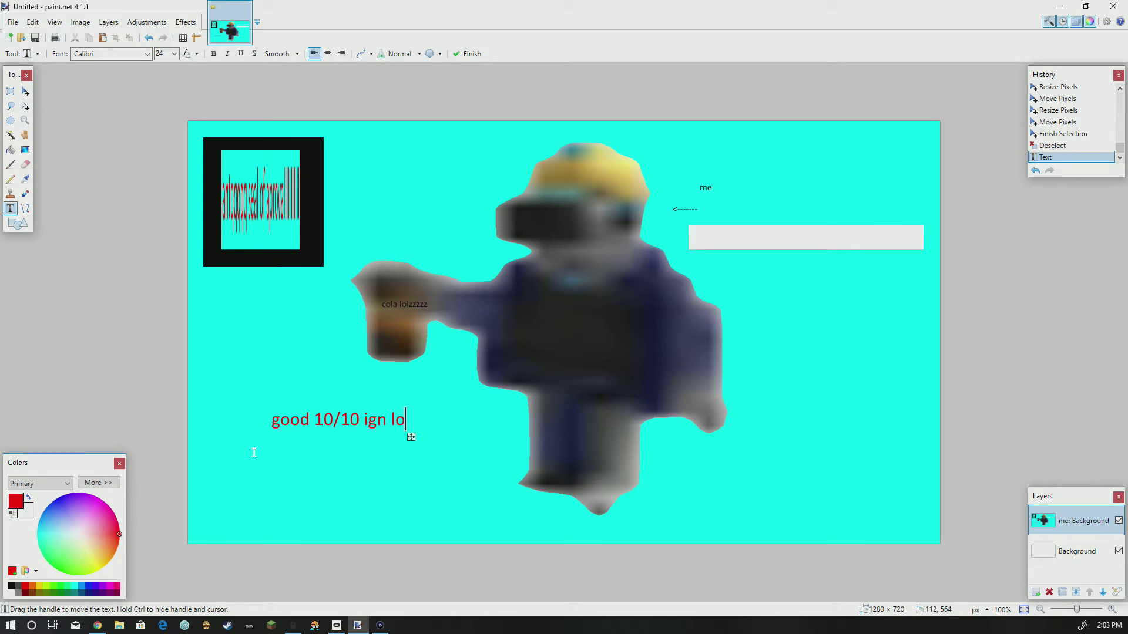
pyautogui.write('lllololollolololololol')
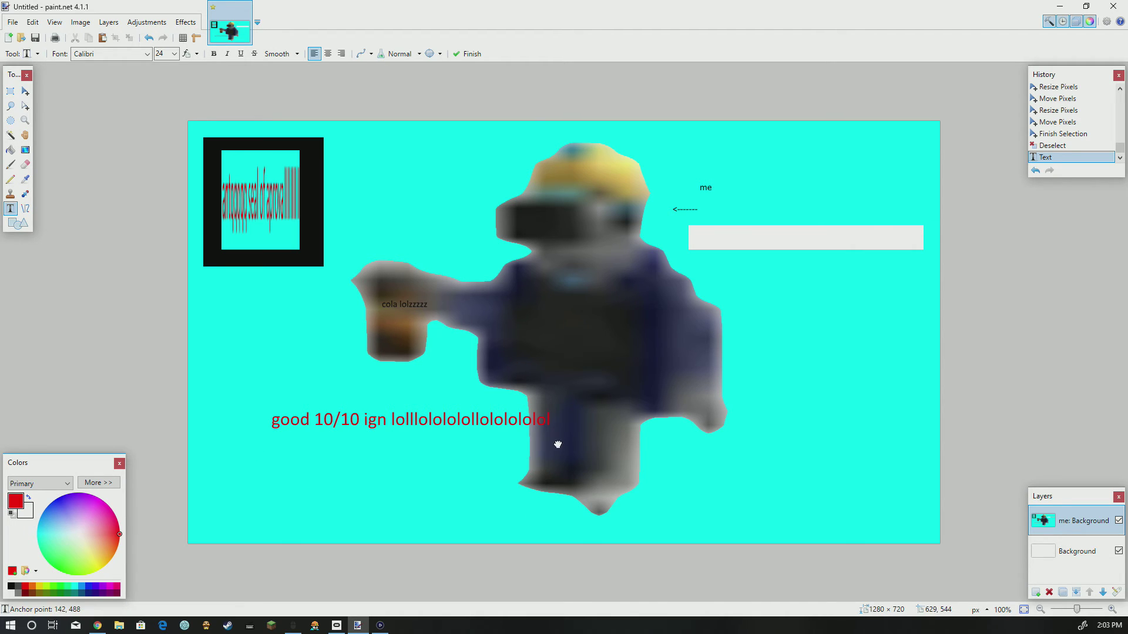
# Move the red "good 10/10" caption to the canvas's lower-left area, level with the character's feet, and append "this is art".
pyautogui.moveTo(556, 437); pyautogui.dragTo(495, 504)
pyautogui.write('this is art')
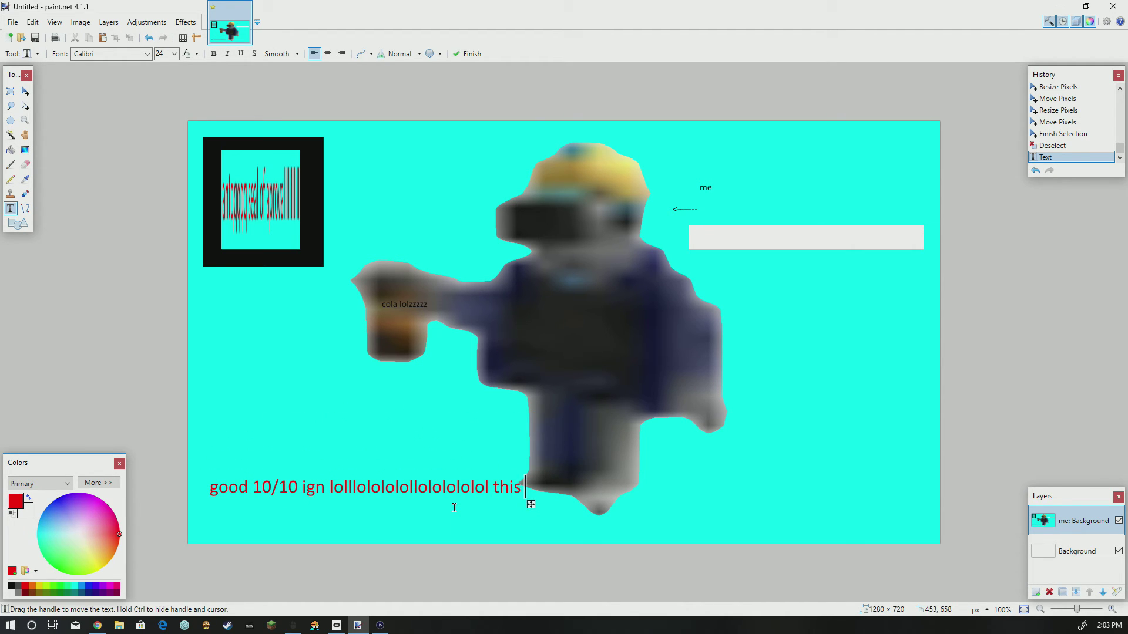
pyautogui.click(836, 409)
pyautogui.click(24, 90)
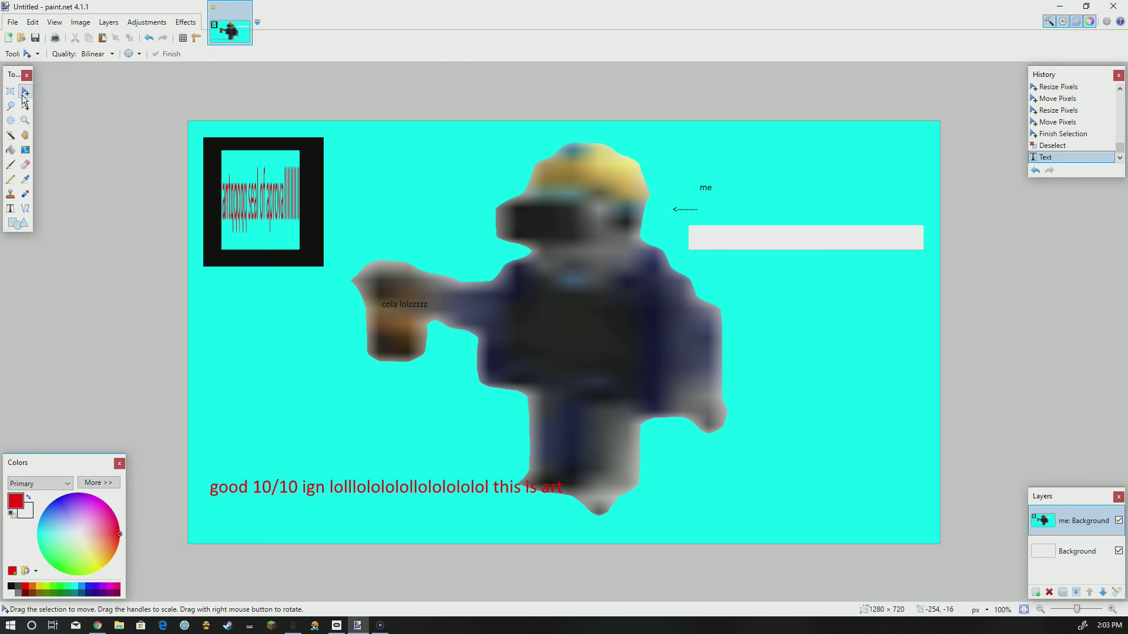